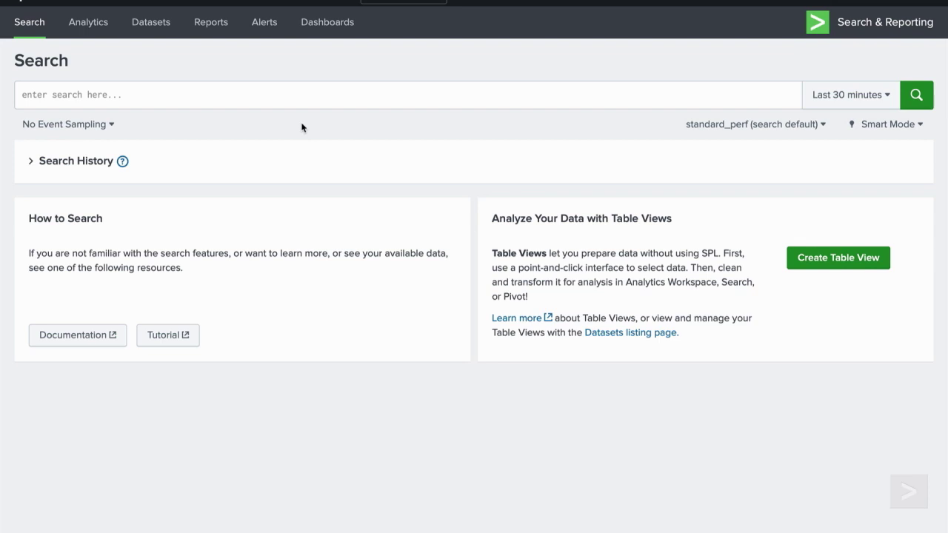
Open Buttercup Games Sales Dashboard from the Dashboards list and switch it to edit mode.
click(342, 36)
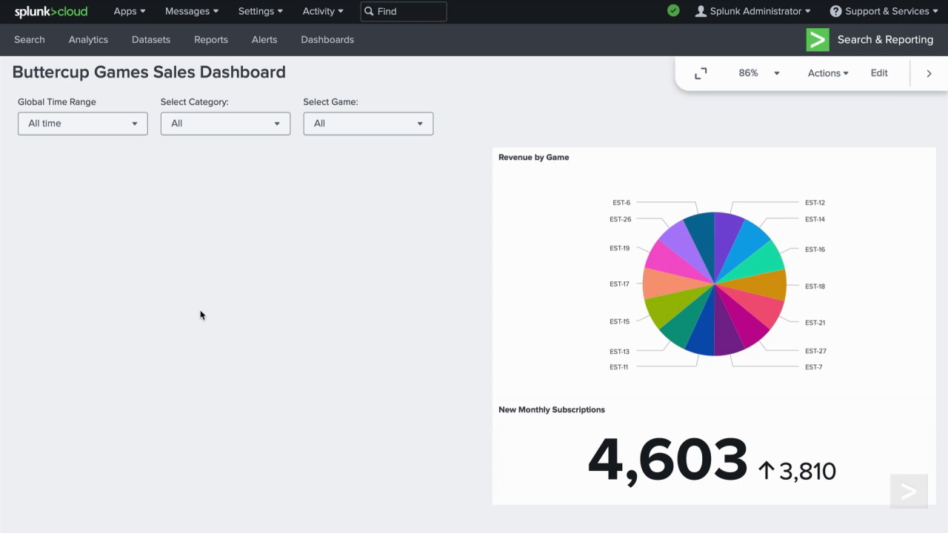
click(882, 83)
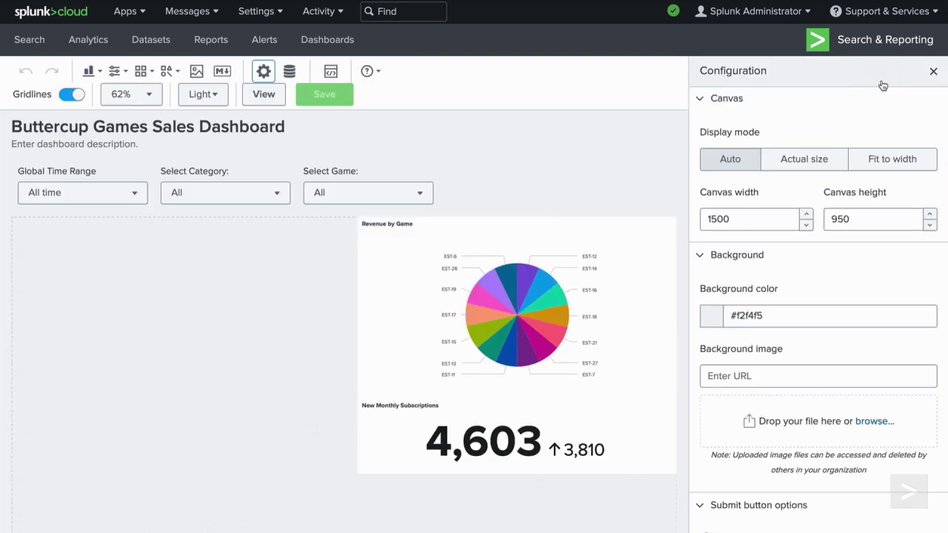
Place a narrower, taller Events panel at top-left and pick Buttercup Web Events as its data.
click(99, 74)
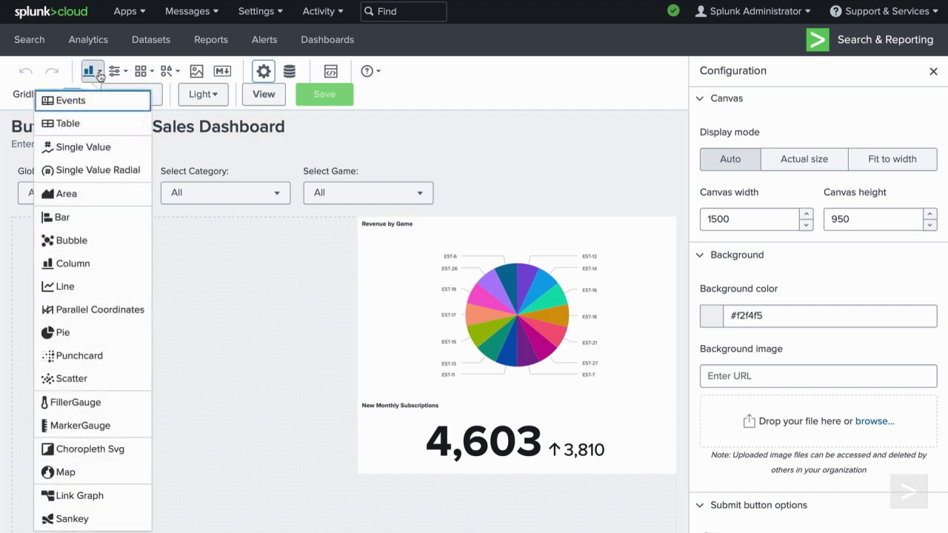
click(102, 101)
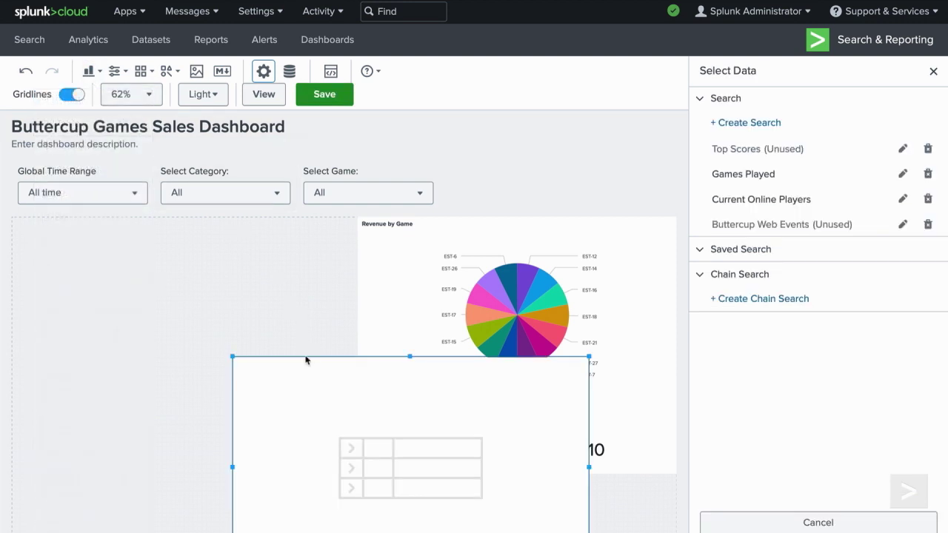
drag(306, 377, 88, 237)
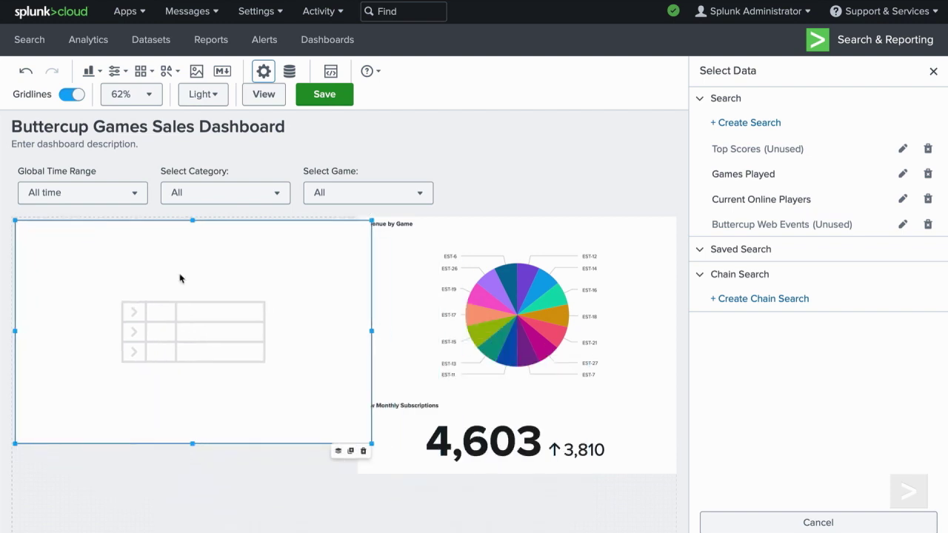
mouse_move(371, 443)
mouse_down()
mouse_move(353, 451)
mouse_move(352, 469)
mouse_up()
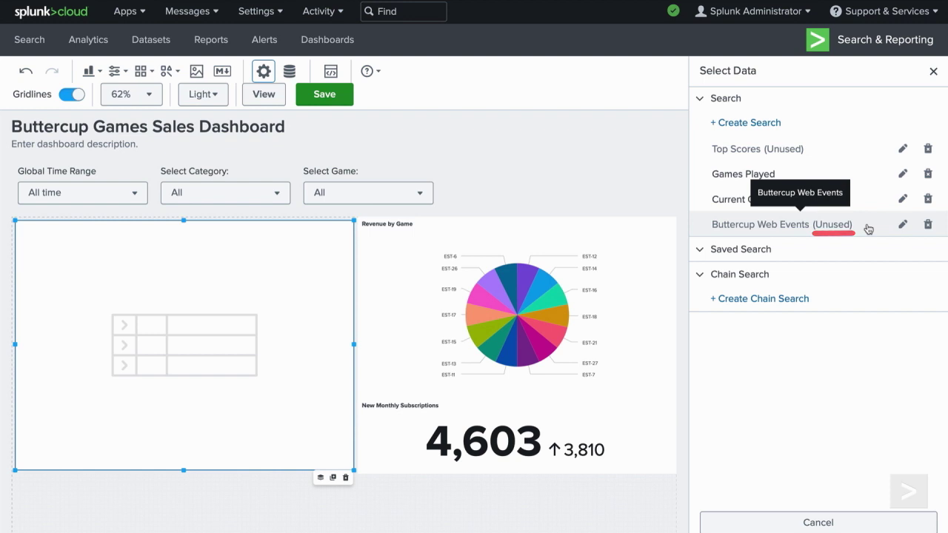
click(868, 229)
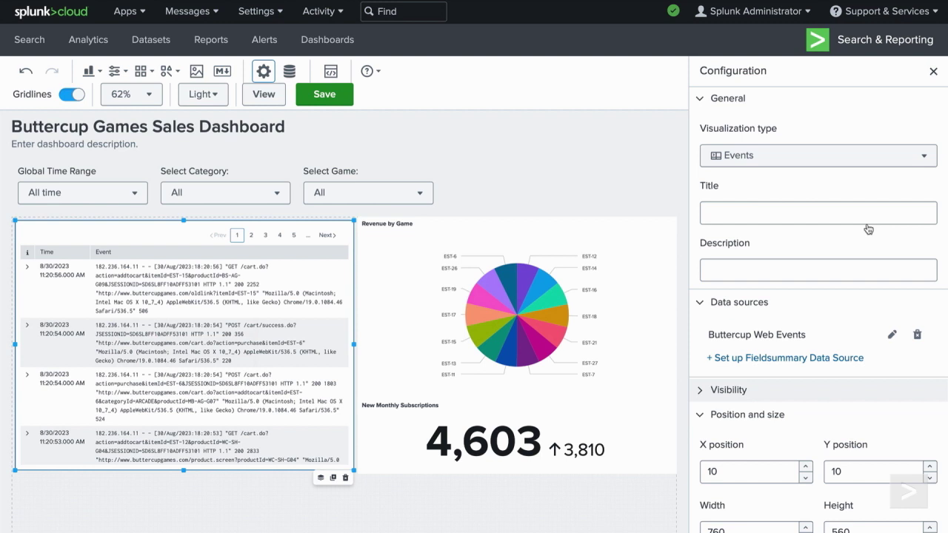
Keep the Events visualization type and title the panel 'Buttercup Games Web Activity'.
click(865, 156)
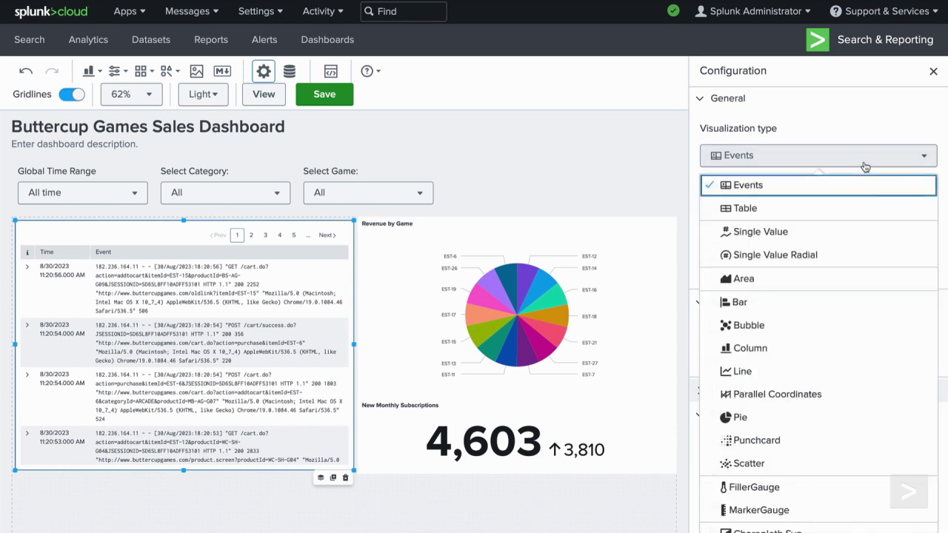
click(865, 166)
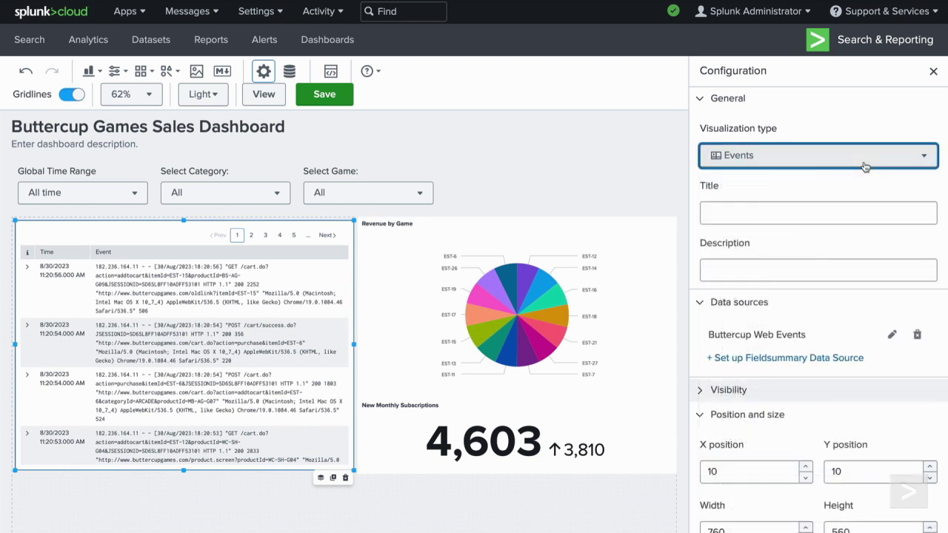
click(808, 209)
text(Buttercup Games Web )
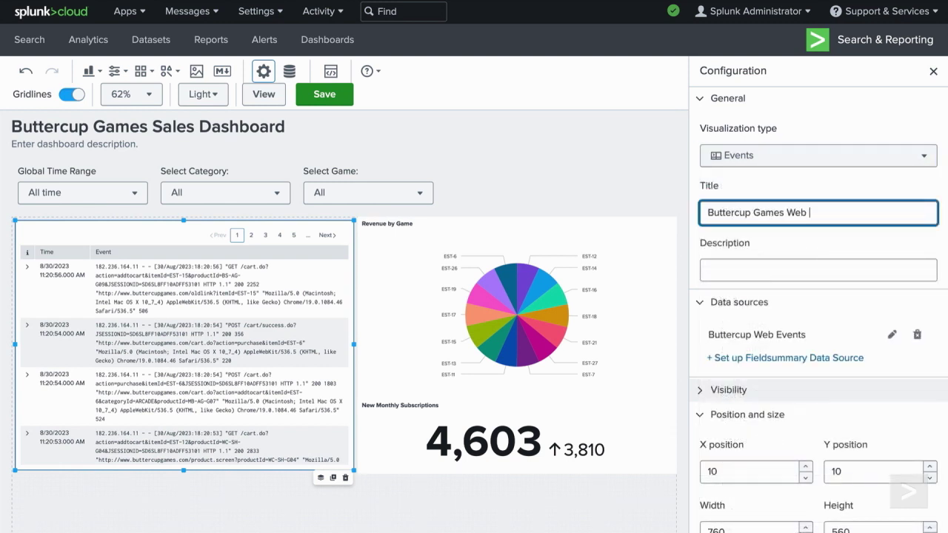
text(Activity)
click(759, 251)
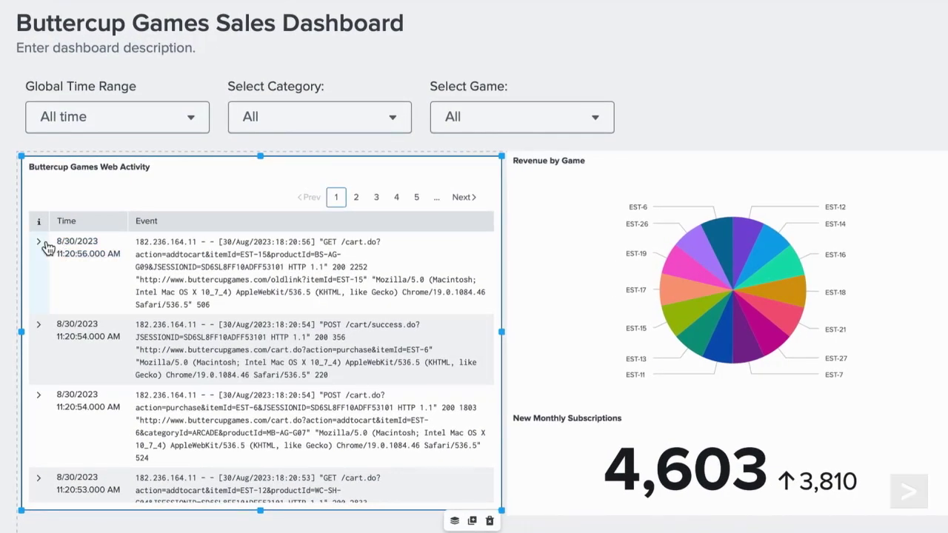
Expand the first event row and select the host field to reveal the fieldsummary notice.
click(40, 243)
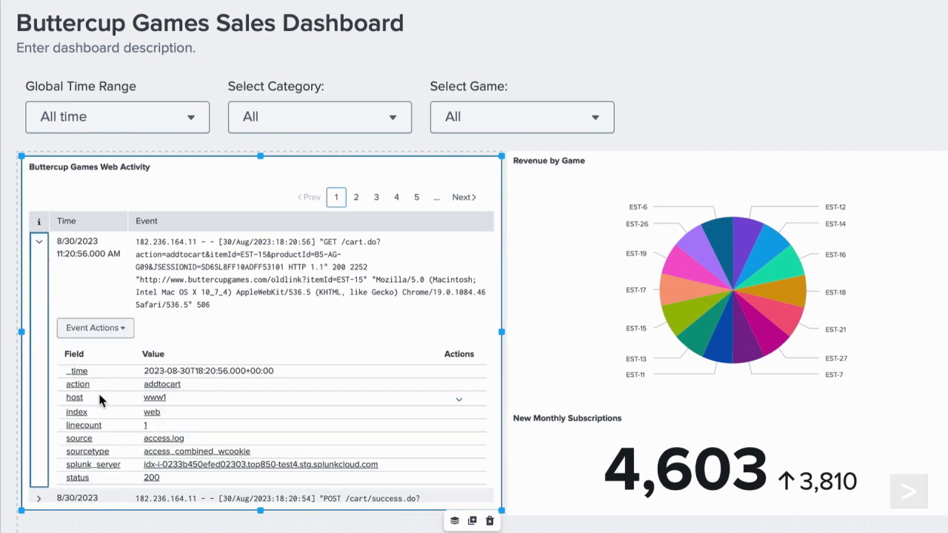
click(77, 409)
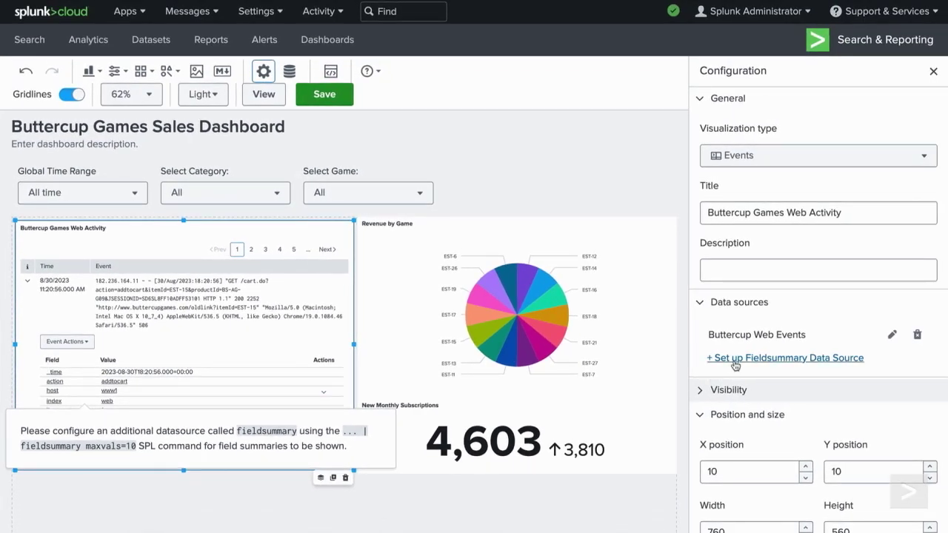
Create chain search 'Fieldsummary Chain Search' on Buttercup Web Events running '| fieldsummary maxvals=20', and apply it.
click(734, 358)
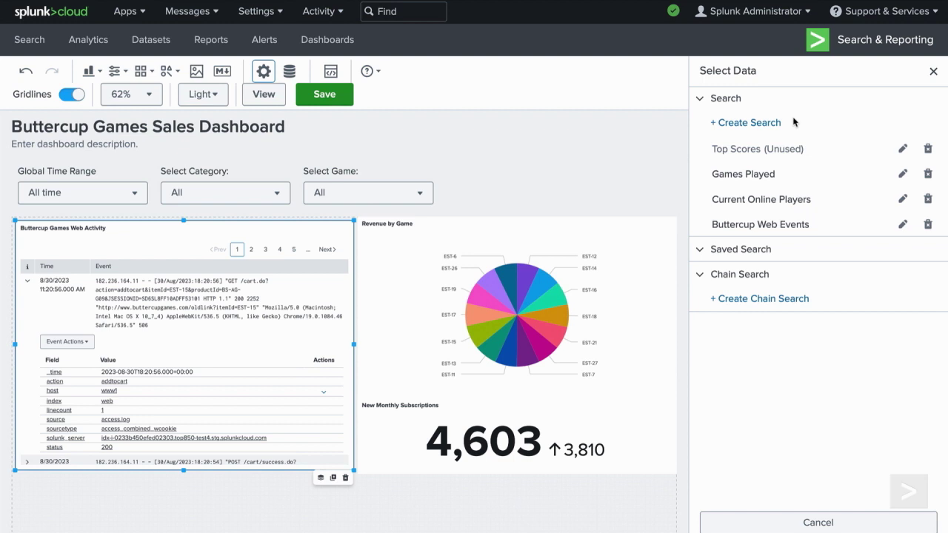
click(804, 299)
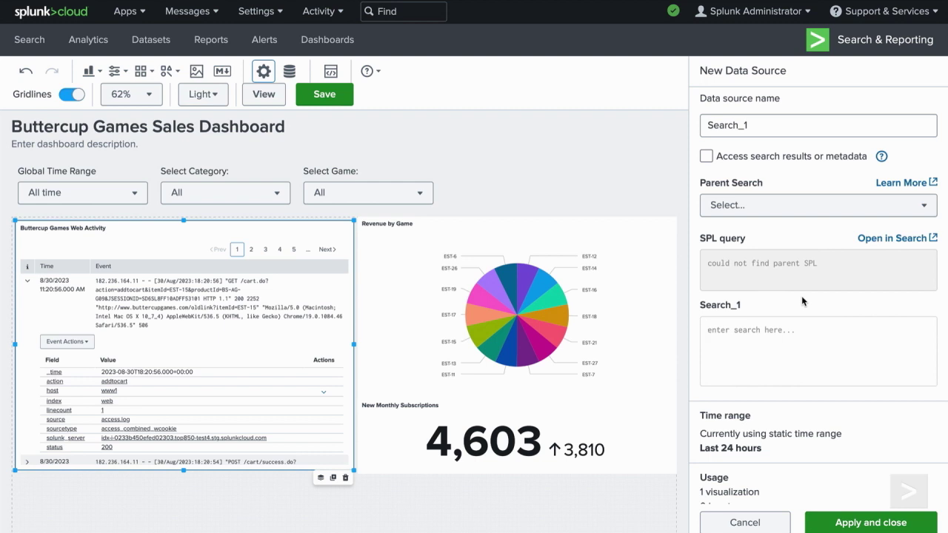
click(787, 206)
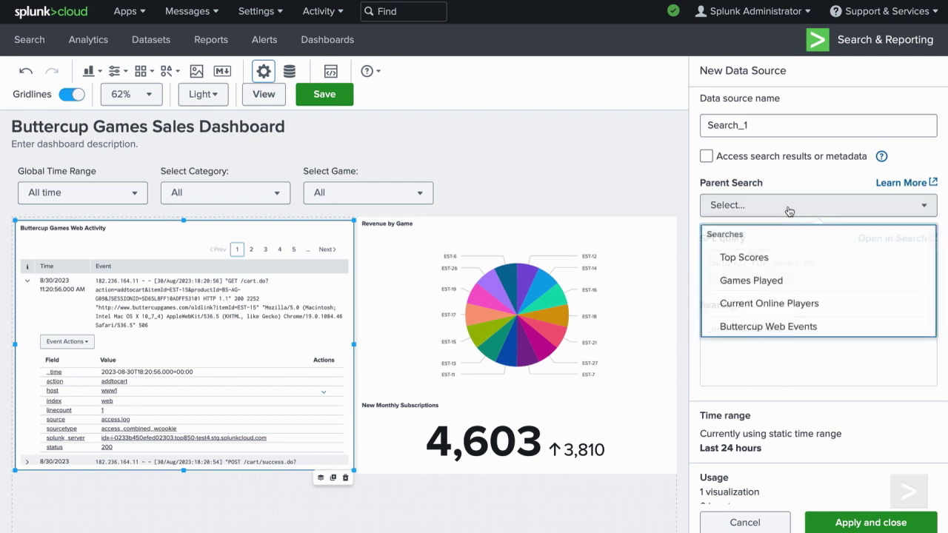
click(822, 328)
double_click(755, 125)
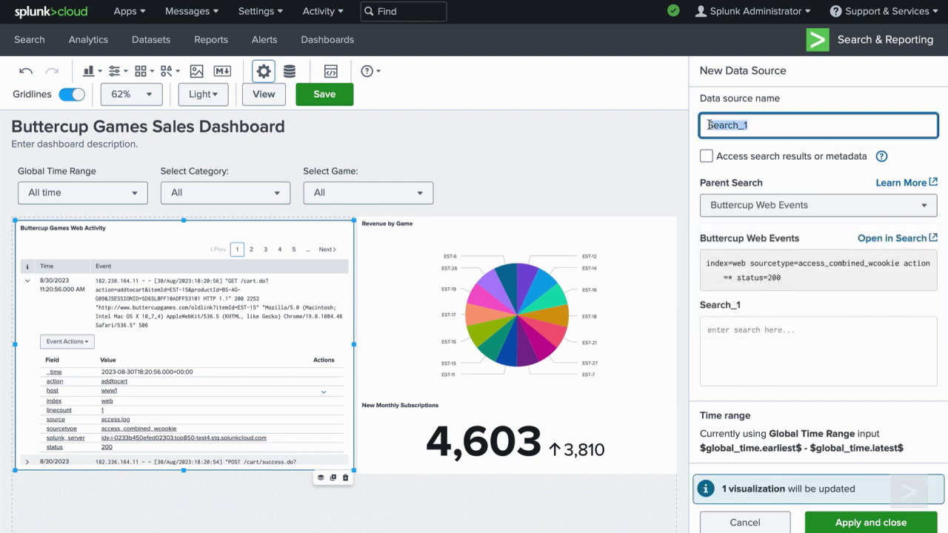
text(Fieldsummary Chain Search)
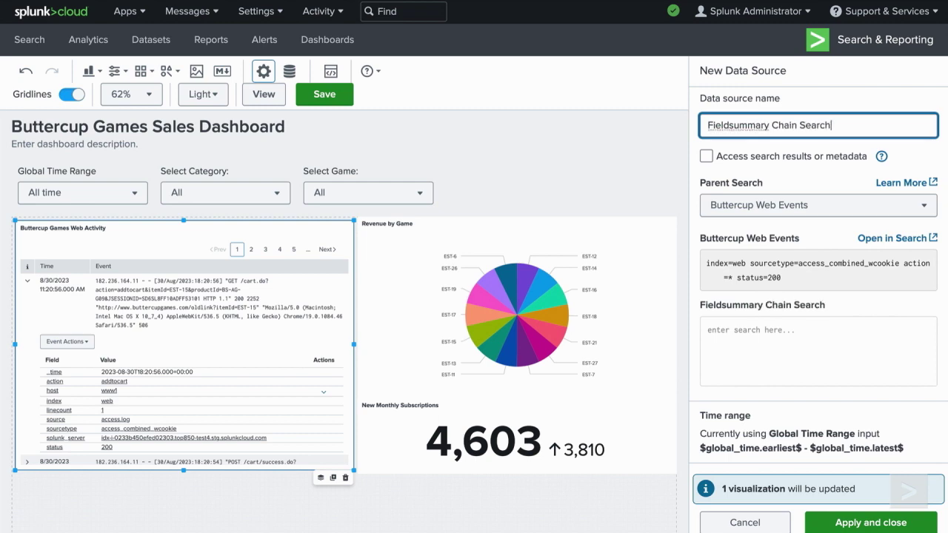
click(844, 330)
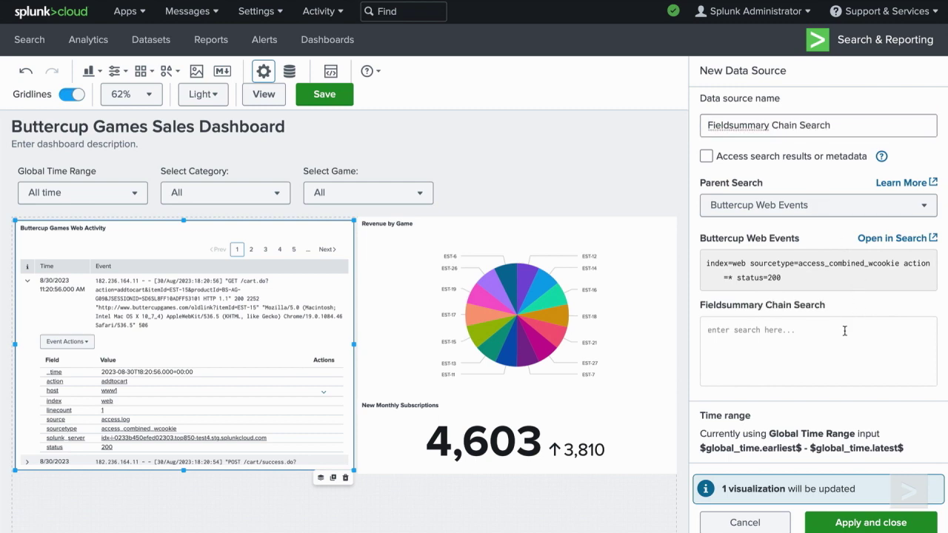
text(| fieldsumma)
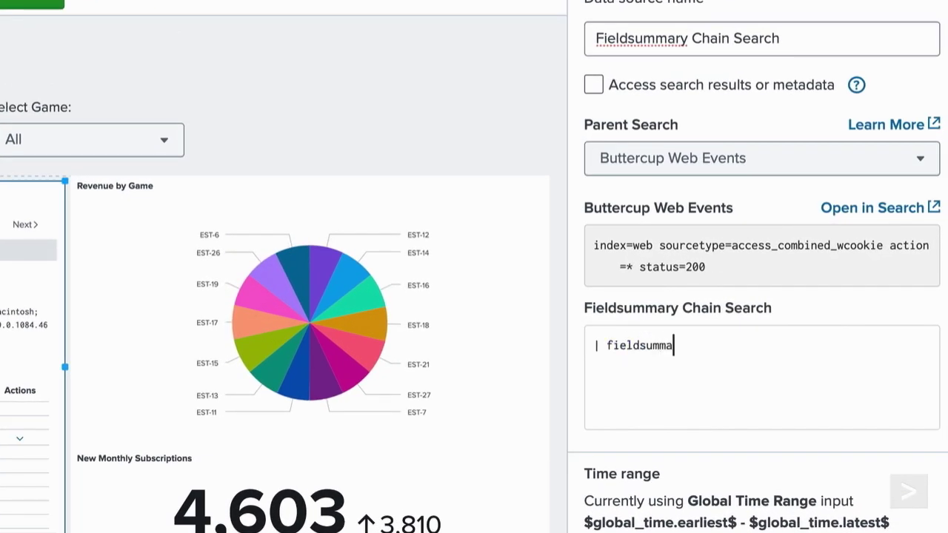
text(ry maxvals)
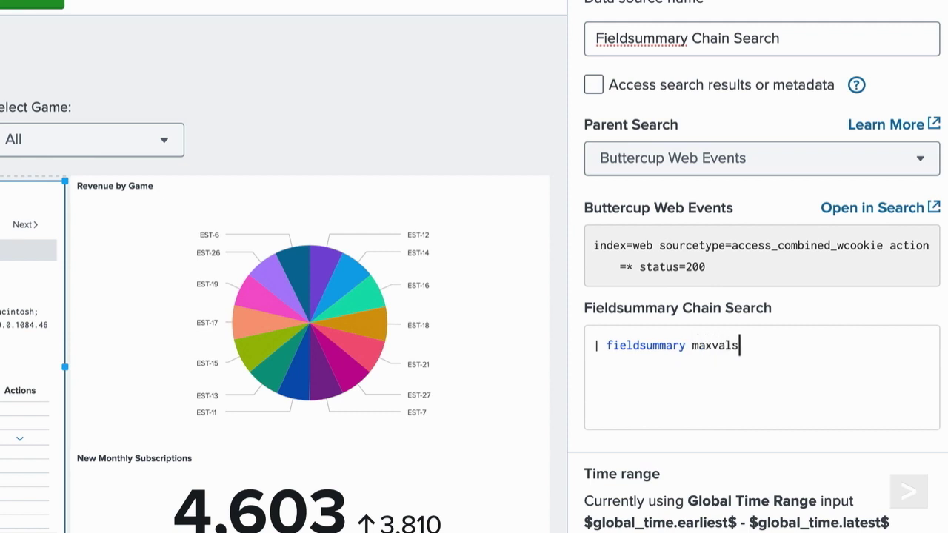
text(=20)
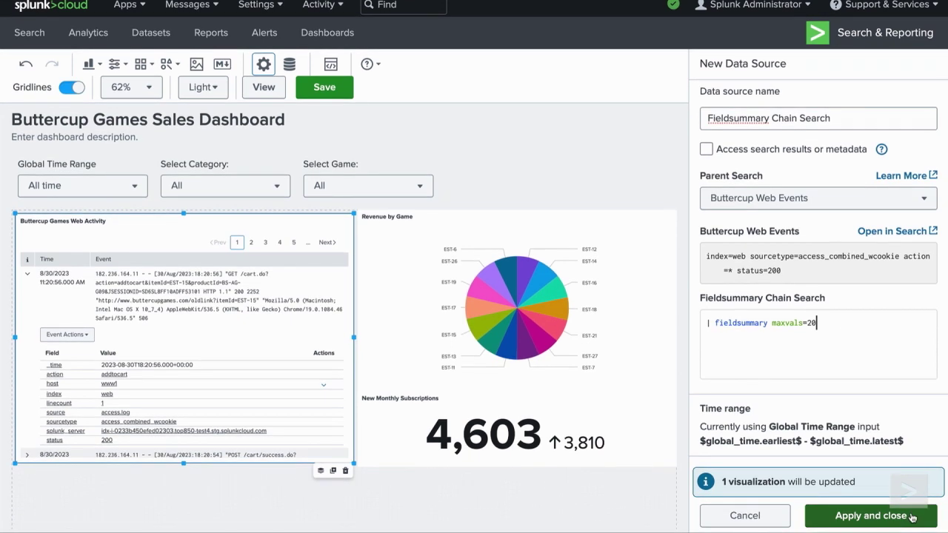
click(912, 516)
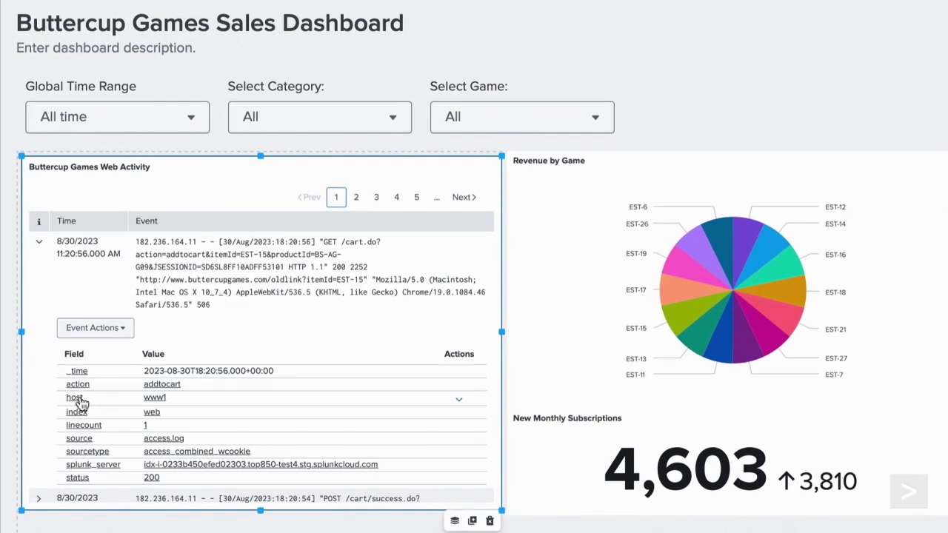
click(75, 398)
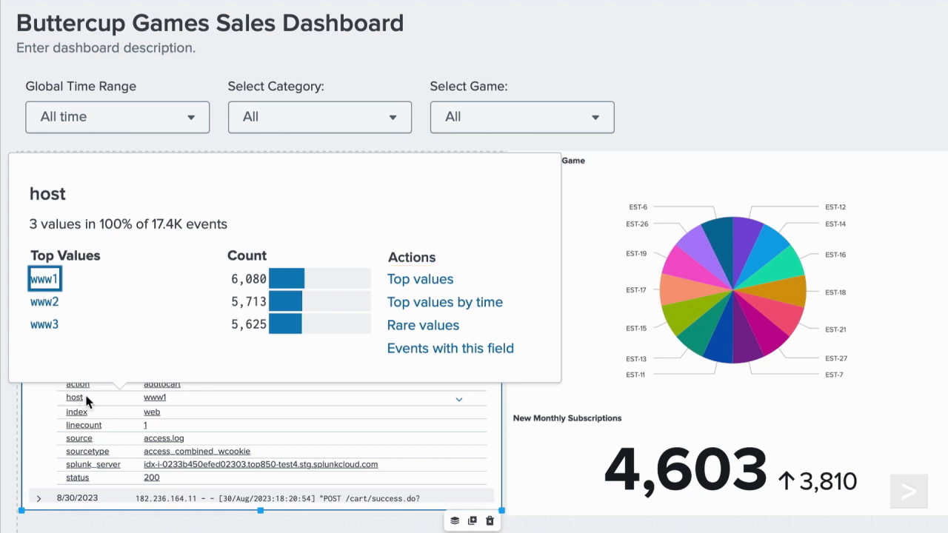
click(100, 400)
click(125, 330)
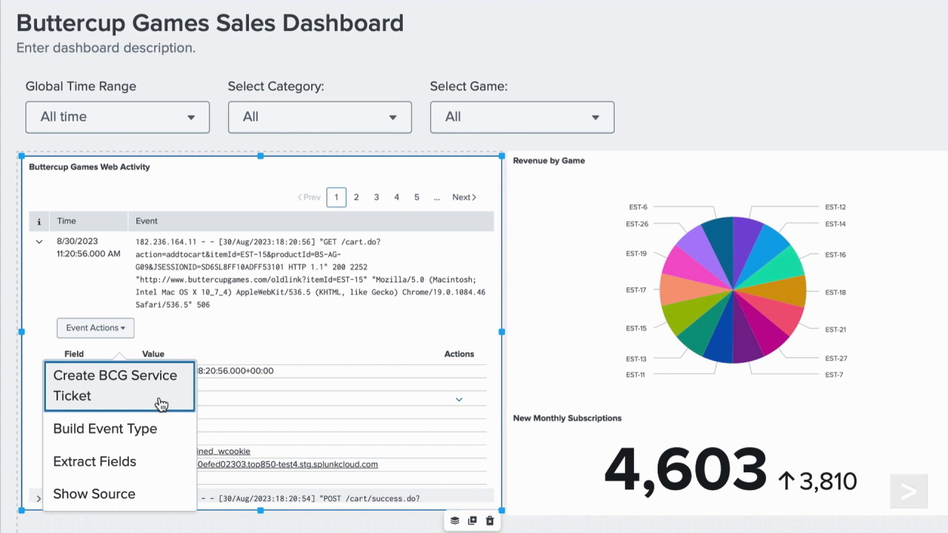
click(126, 331)
click(460, 403)
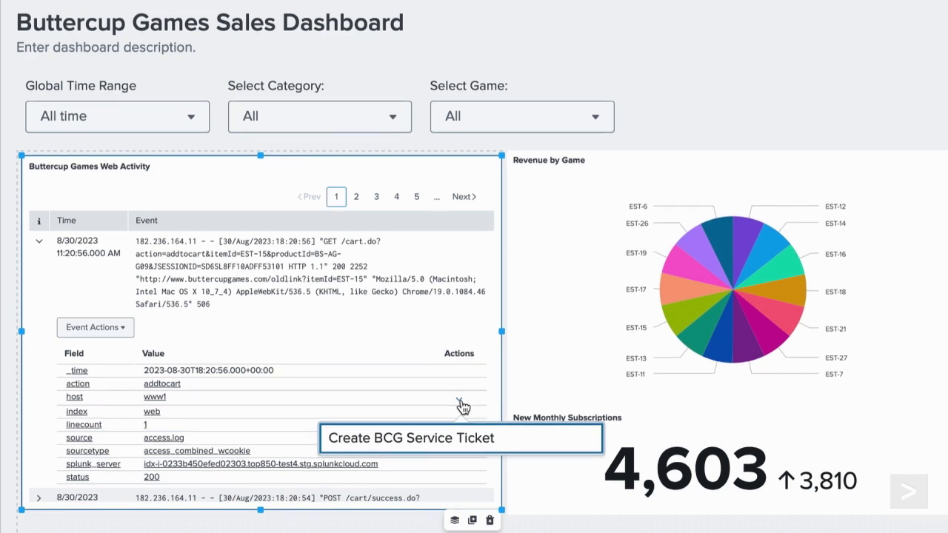
click(460, 405)
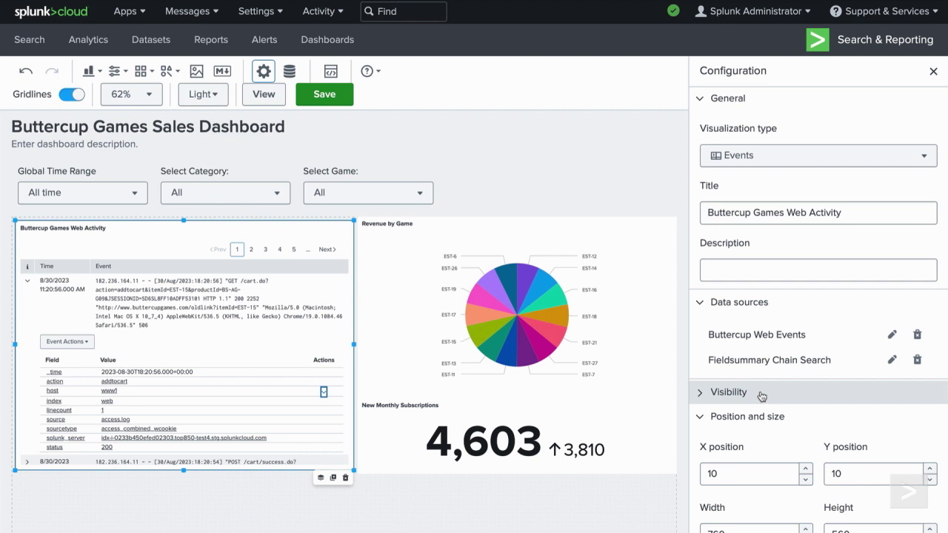
Set the panel background to green #b6c75a under Color and style, then view its code.
click(762, 394)
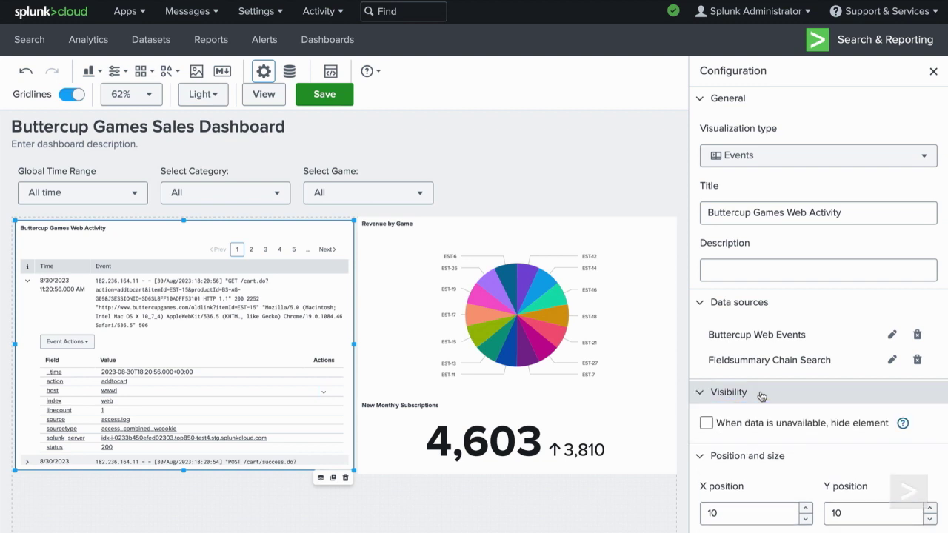
scroll(762, 395, down, 2)
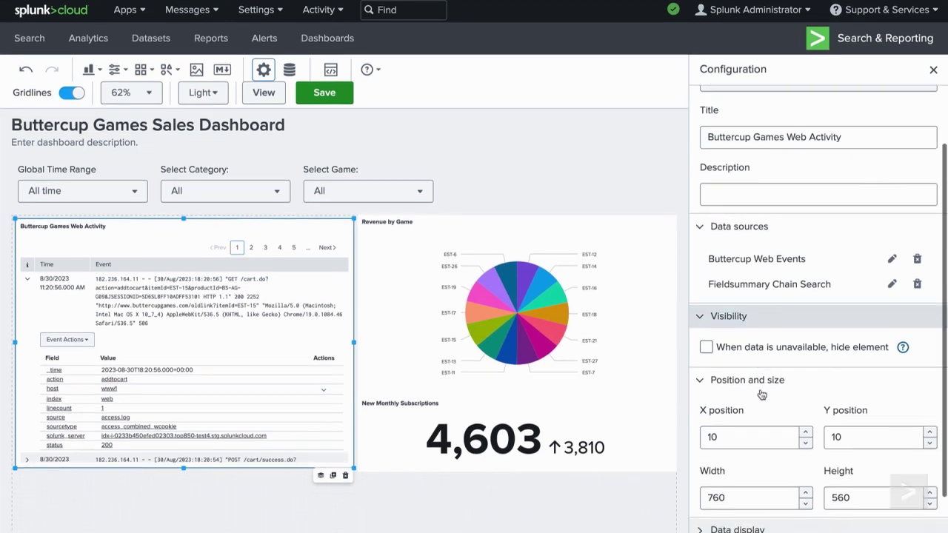
scroll(761, 389, down, 2)
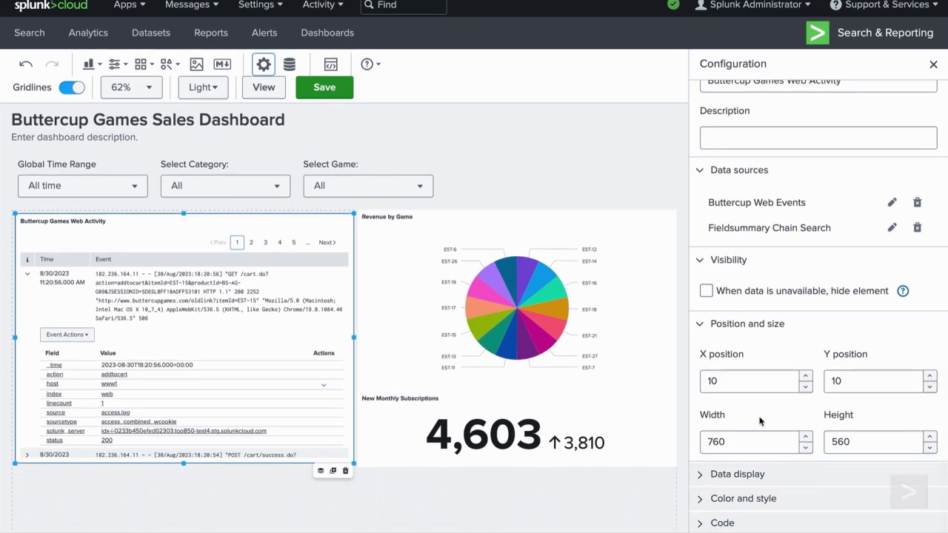
click(787, 474)
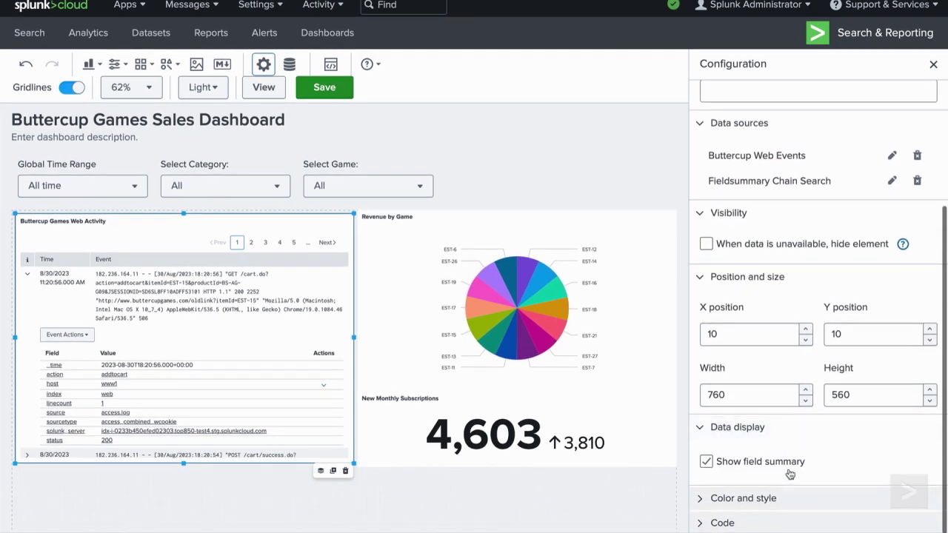
click(788, 496)
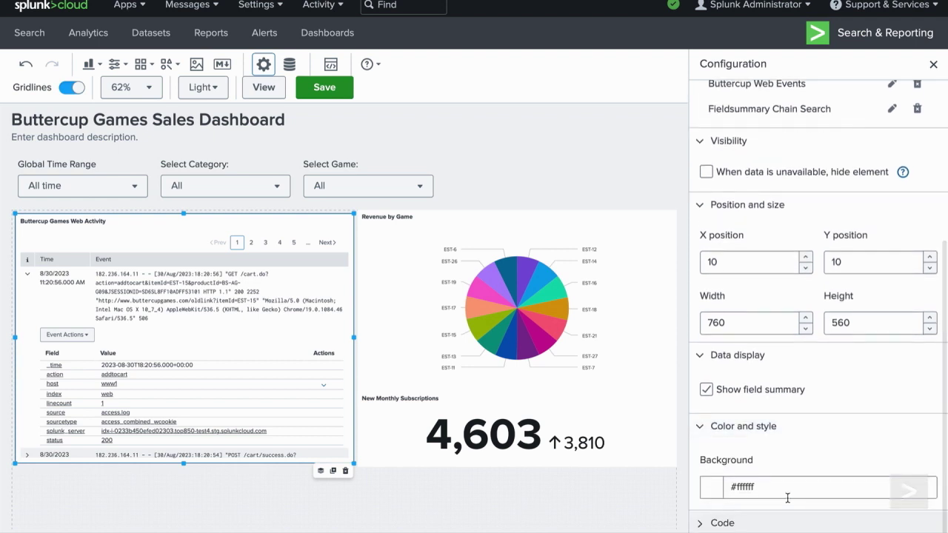
click(716, 494)
click(691, 431)
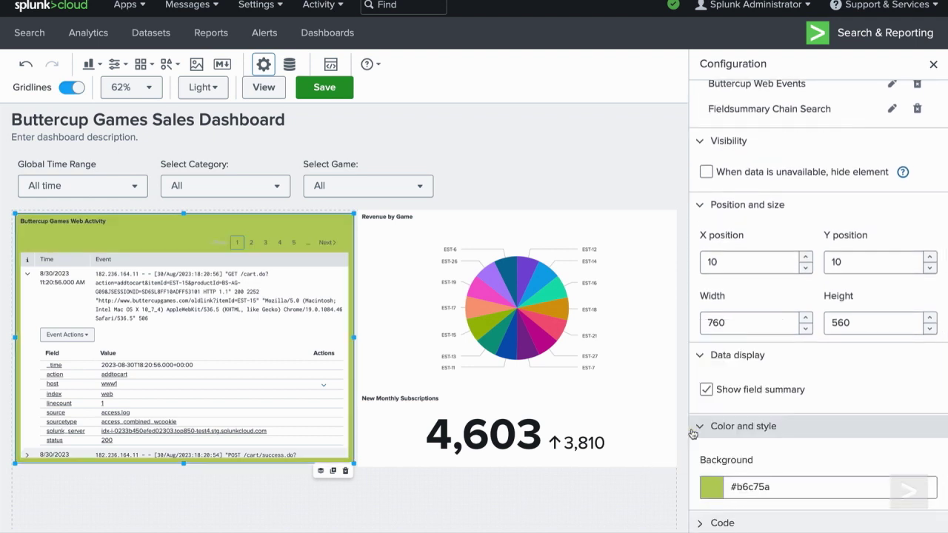
click(700, 522)
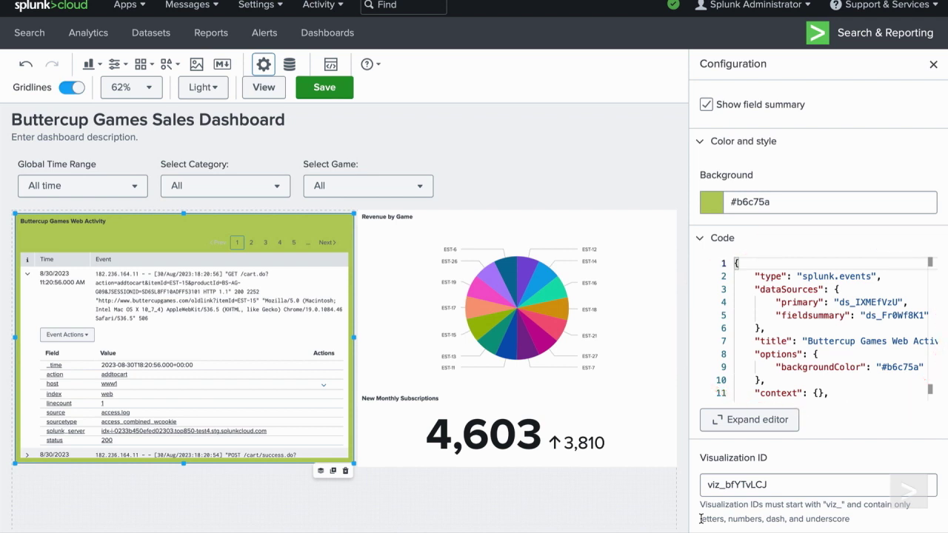
In the expanded code editor, delete 'Buttercup Games ' so the title reads 'Web Activity'.
click(777, 428)
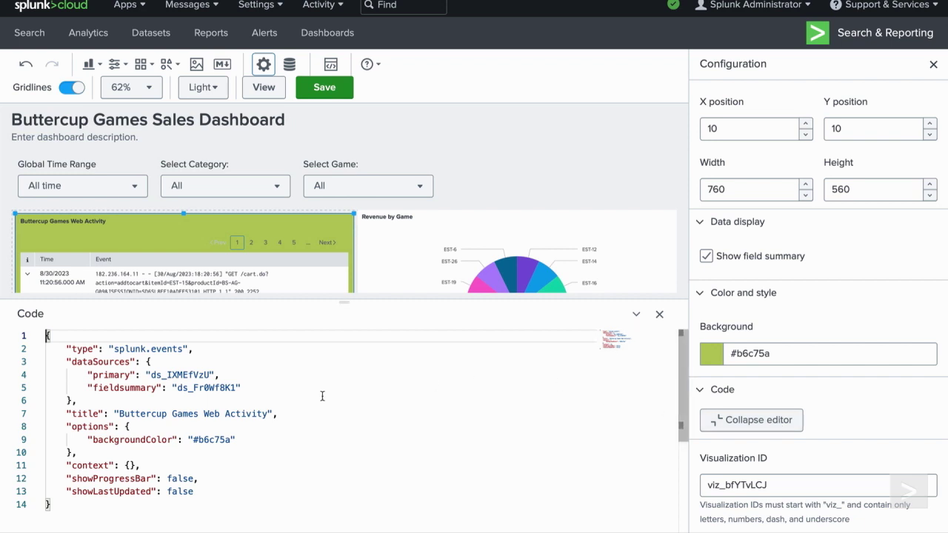
drag(204, 414, 119, 414)
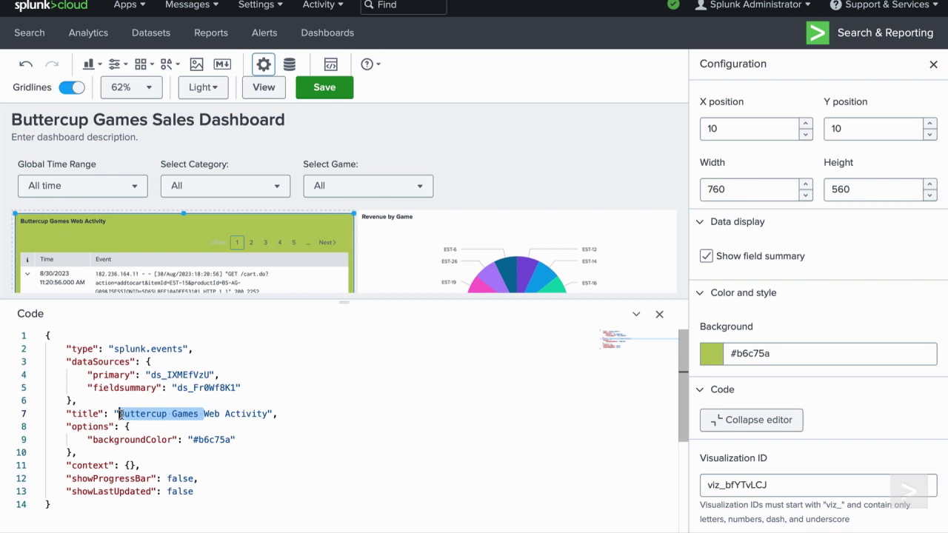
key(BackSpace)
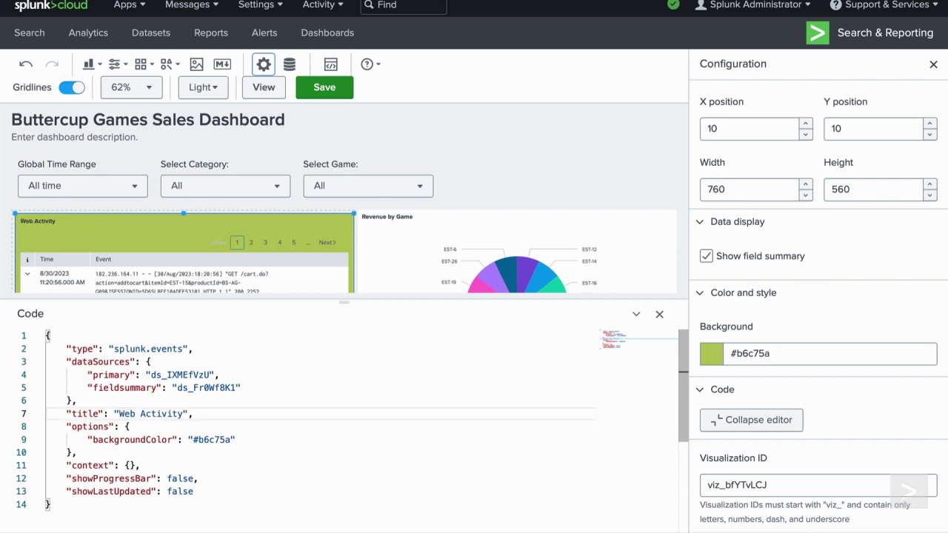
click(781, 428)
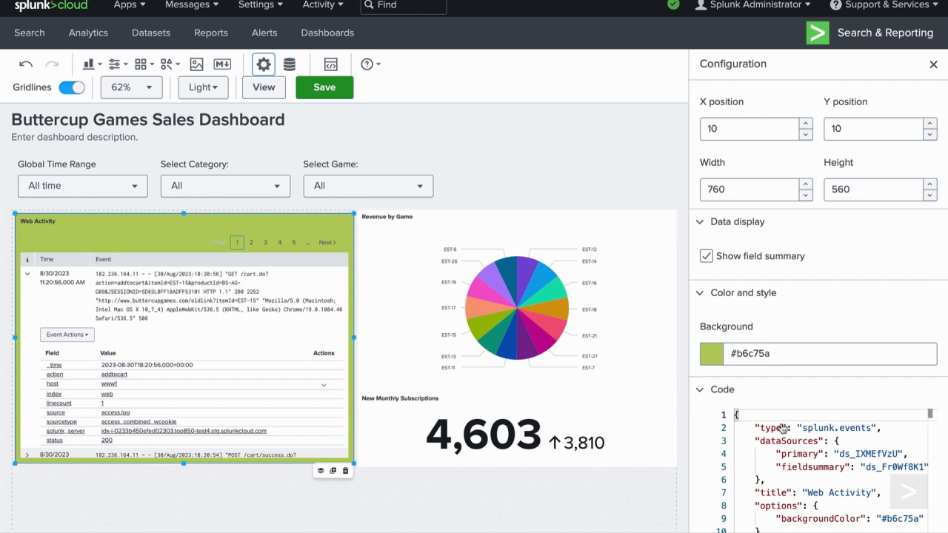